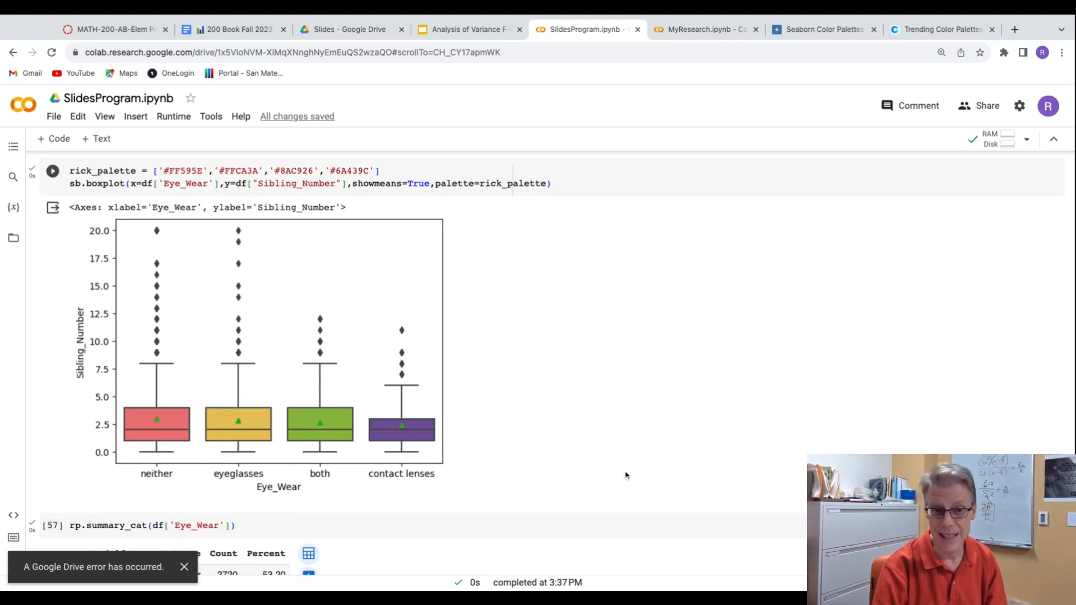
Delete the text cell containing "1.47e-06 = 0.00000147 < 0.05" below the regression summary.
{"action": "scroll", "coordinate": [530, 470], "scroll_direction": "down", "scroll_amount": 6}
{"action": "scroll", "coordinate": [530, 470], "scroll_direction": "up", "scroll_amount": 1}
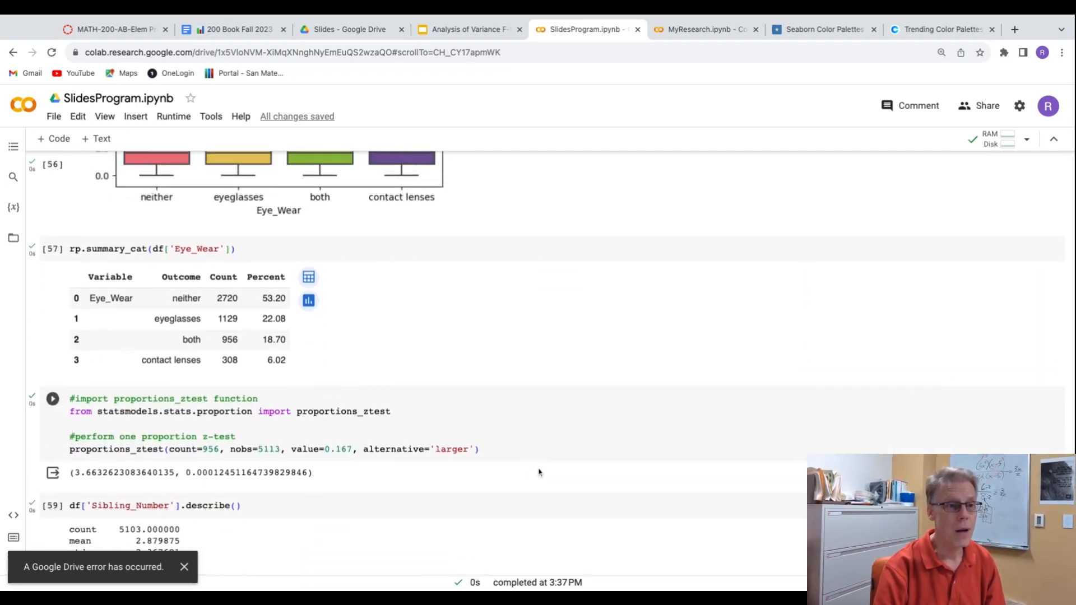
{"action": "scroll", "coordinate": [530, 470], "scroll_direction": "down", "scroll_amount": 13}
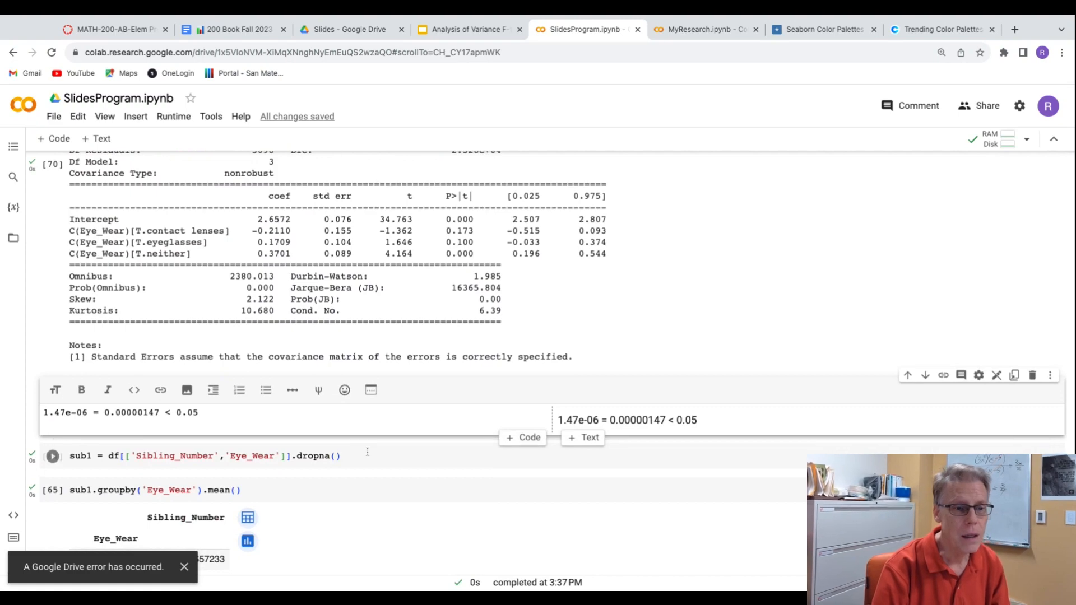
{"action": "scroll", "coordinate": [371, 453], "scroll_direction": "down", "scroll_amount": 1}
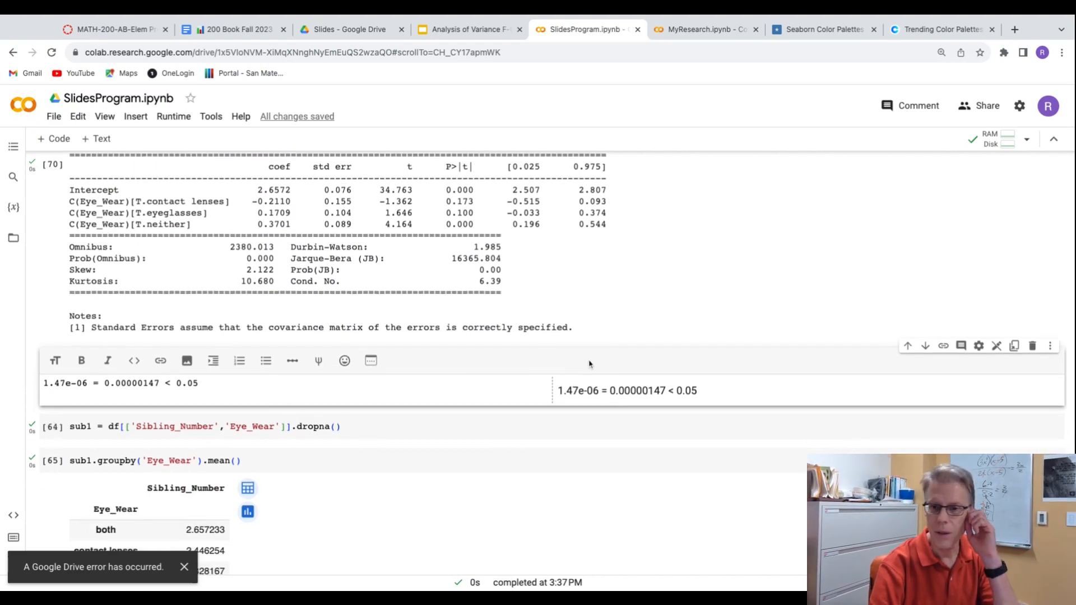
{"action": "left_click", "coordinate": [1033, 346]}
Examine the sub1 assignment code, highlighting the variable name sub1 and the dropna() call.
{"action": "left_click", "coordinate": [70, 361]}
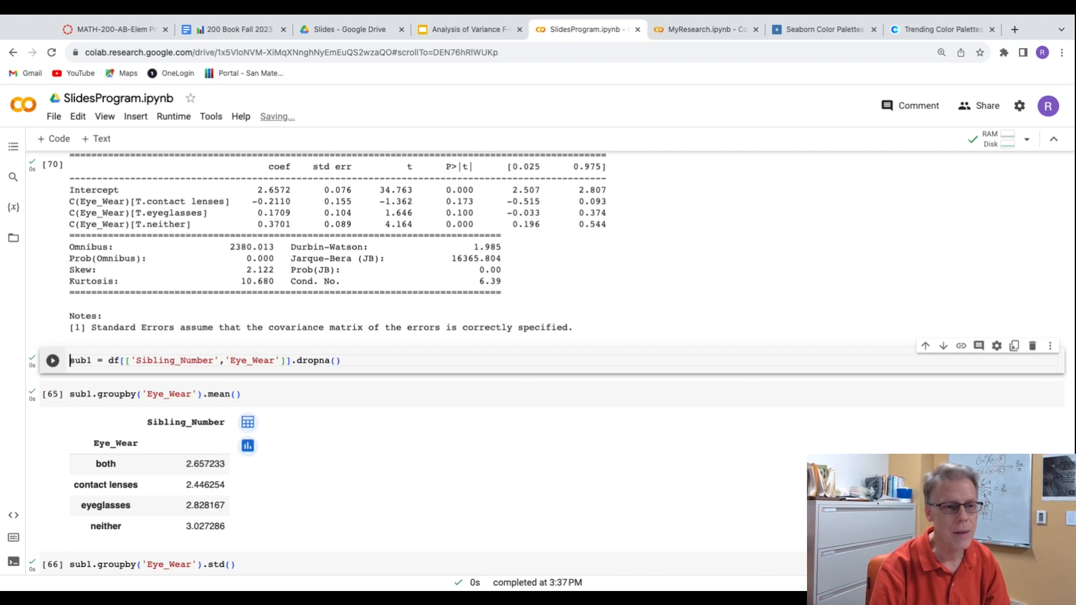
{"action": "double_click", "coordinate": [93, 361]}
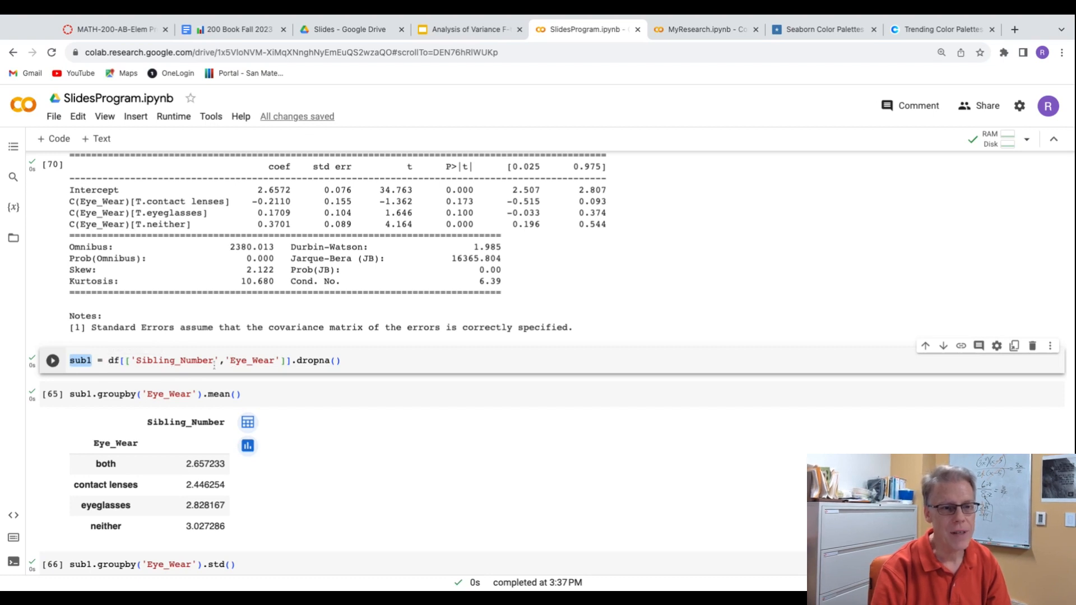
{"action": "left_click", "coordinate": [297, 361]}
{"action": "key", "text": "shift+Right"}
{"action": "key", "text": "shift+Right"}
{"action": "key", "text": "shift+Right"}
{"action": "key", "text": "shift+Right"}
{"action": "key", "text": "shift+Right"}
{"action": "key", "text": "shift+Right"}
{"action": "key", "text": "shift+Right"}
{"action": "key", "text": "shift+Right"}
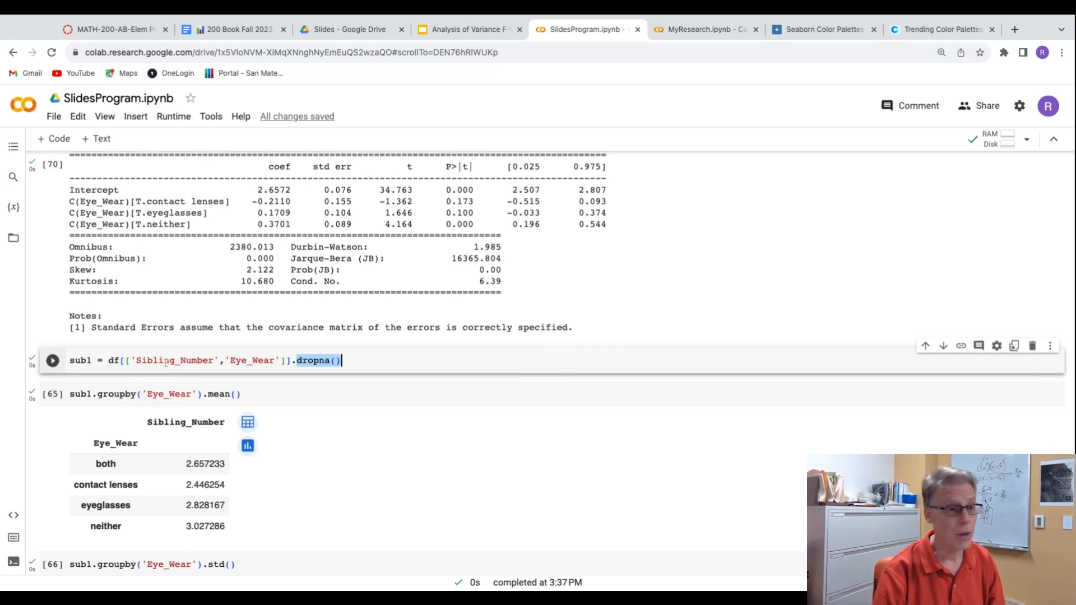
{"action": "double_click", "coordinate": [92, 362]}
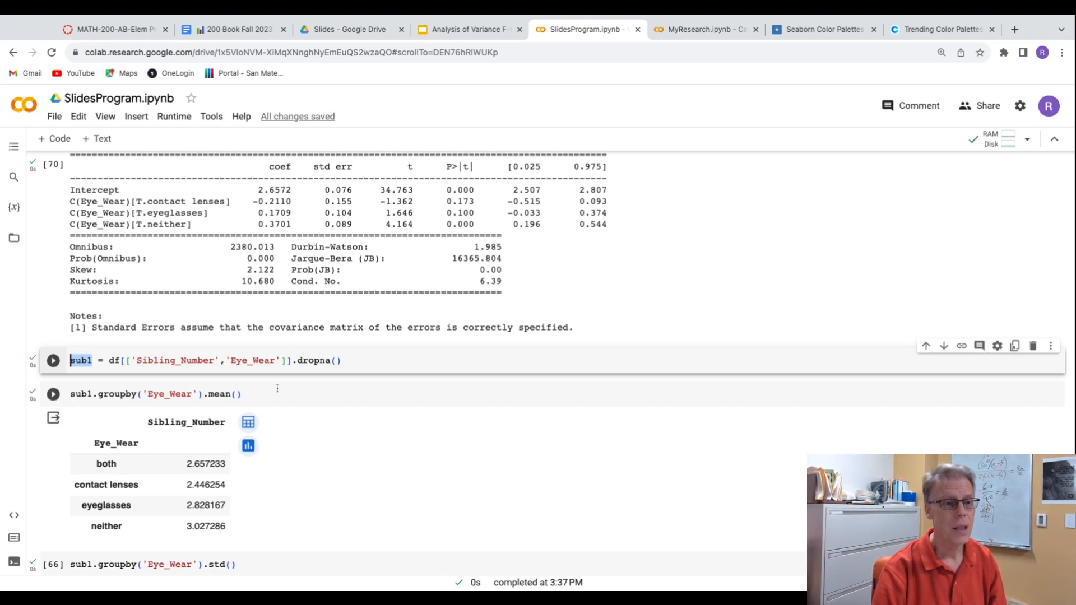
Review the Sibling_Number means and standard deviations grouped by Eye_Wear, highlighting the mean code and the contact lenses standard deviation.
{"action": "scroll", "coordinate": [297, 391], "scroll_direction": "down", "scroll_amount": 1}
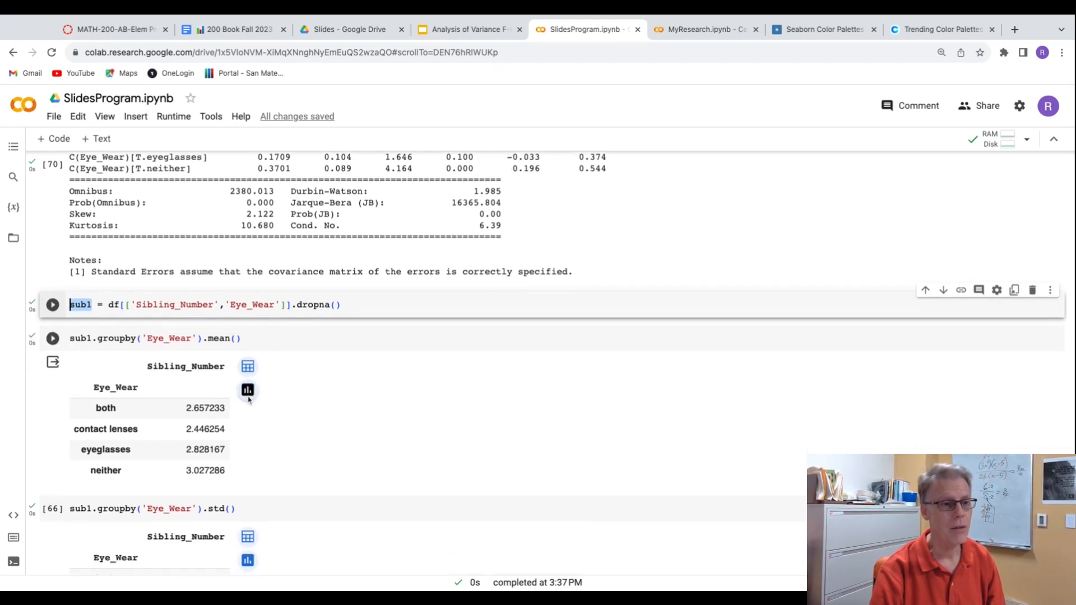
{"action": "left_click_drag", "start_coordinate": [69, 338], "coordinate": [241, 338]}
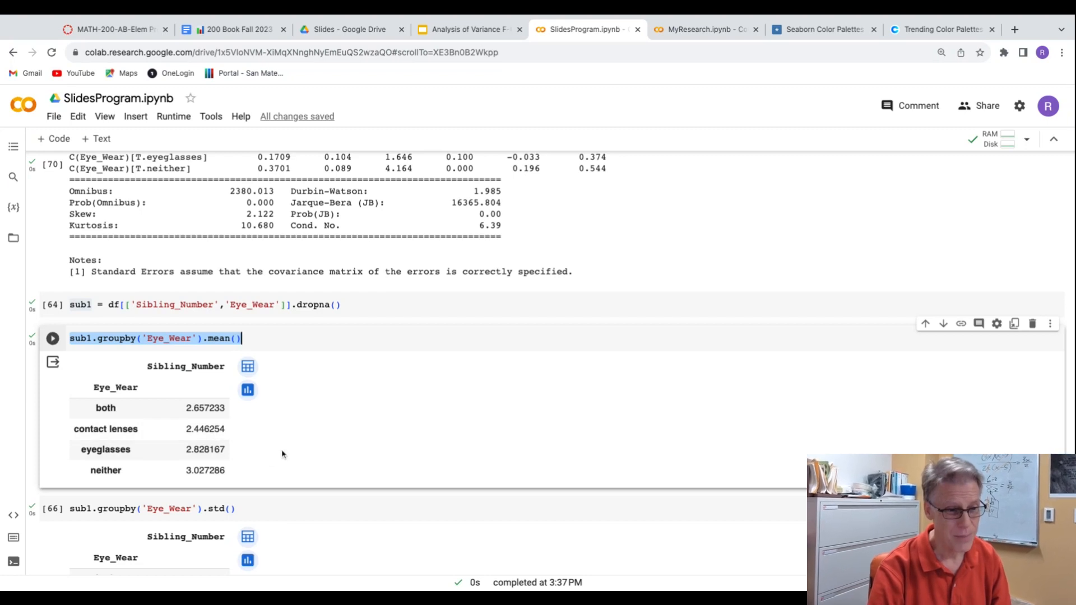
{"action": "scroll", "coordinate": [291, 451], "scroll_direction": "down", "scroll_amount": 1}
{"action": "scroll", "coordinate": [290, 452], "scroll_direction": "down", "scroll_amount": 2}
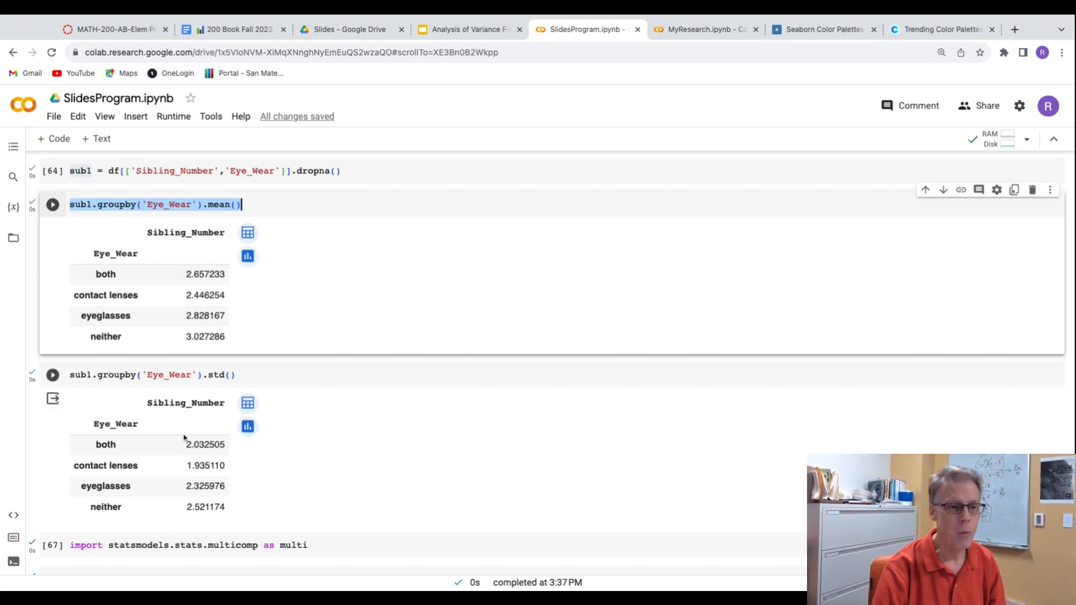
{"action": "left_click_drag", "start_coordinate": [219, 466], "coordinate": [187, 466]}
{"action": "double_click", "coordinate": [188, 466]}
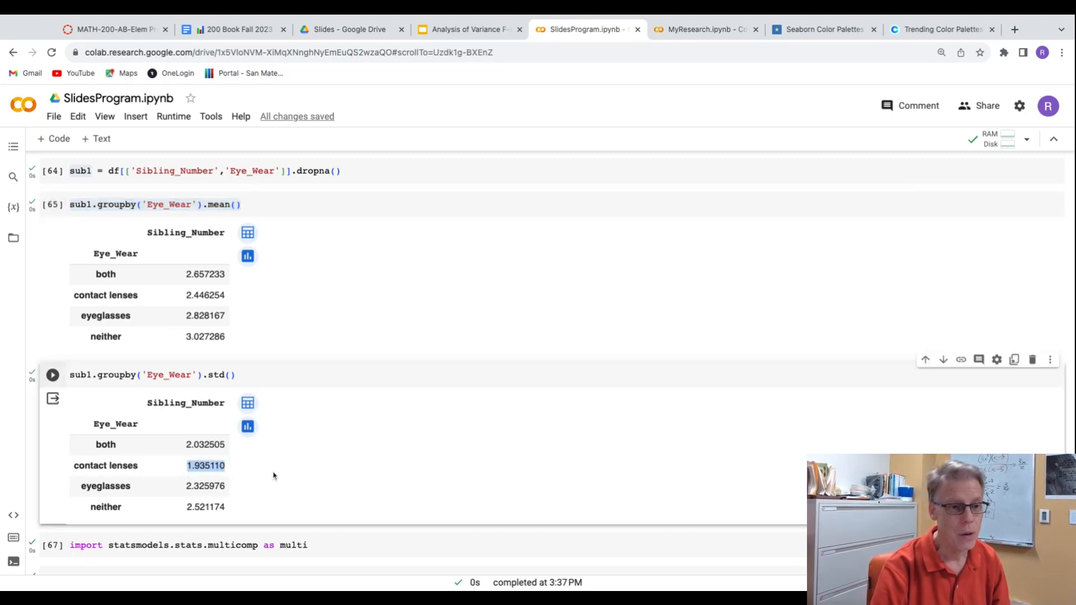
Compare the group standard deviations with the Eye_Wear boxplot, and return to the multiple comparison code.
{"action": "scroll", "coordinate": [348, 293], "scroll_direction": "up", "scroll_amount": 20}
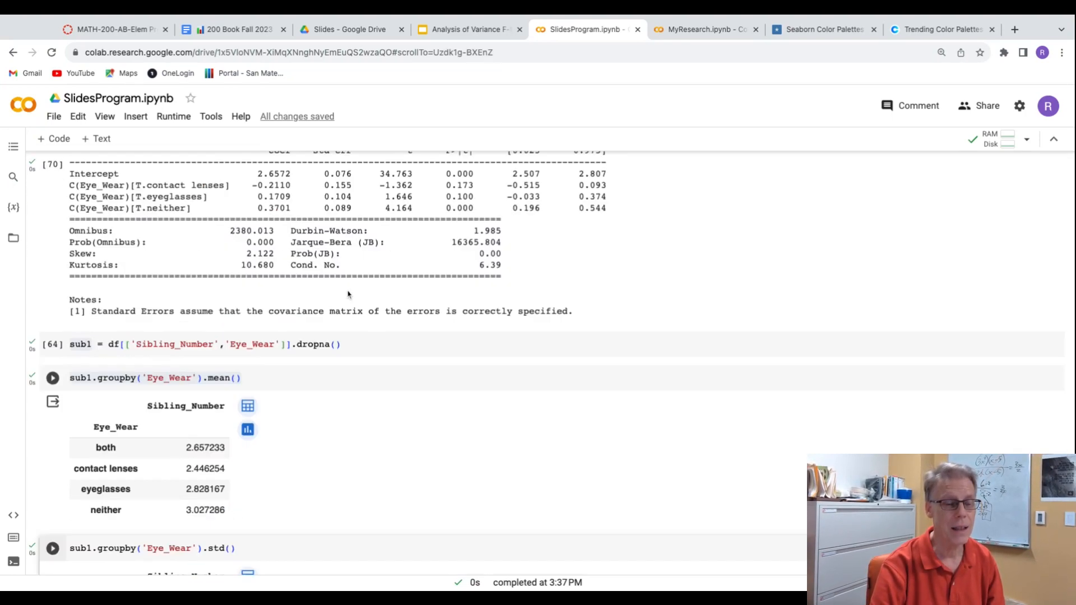
{"action": "scroll", "coordinate": [348, 294], "scroll_direction": "up", "scroll_amount": 1}
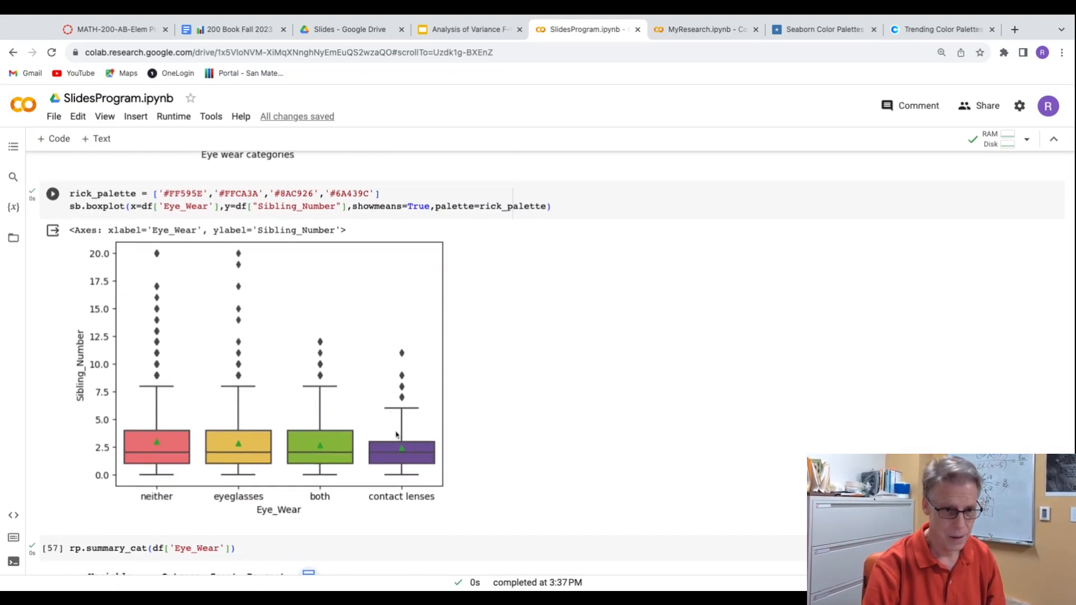
{"action": "scroll", "coordinate": [364, 421], "scroll_direction": "down", "scroll_amount": 20}
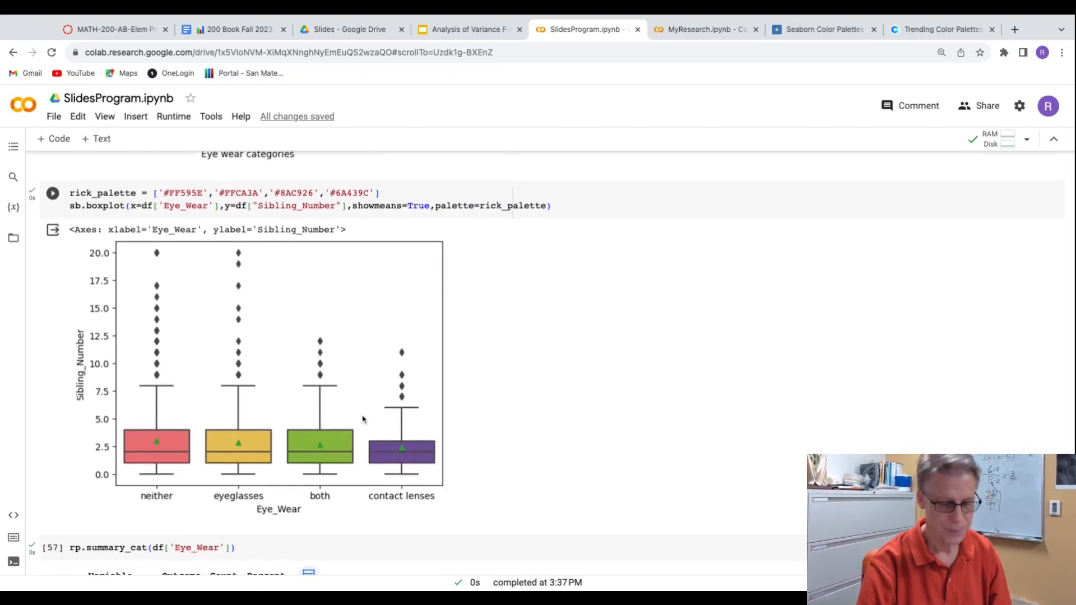
{"action": "scroll", "coordinate": [363, 414], "scroll_direction": "down", "scroll_amount": 3}
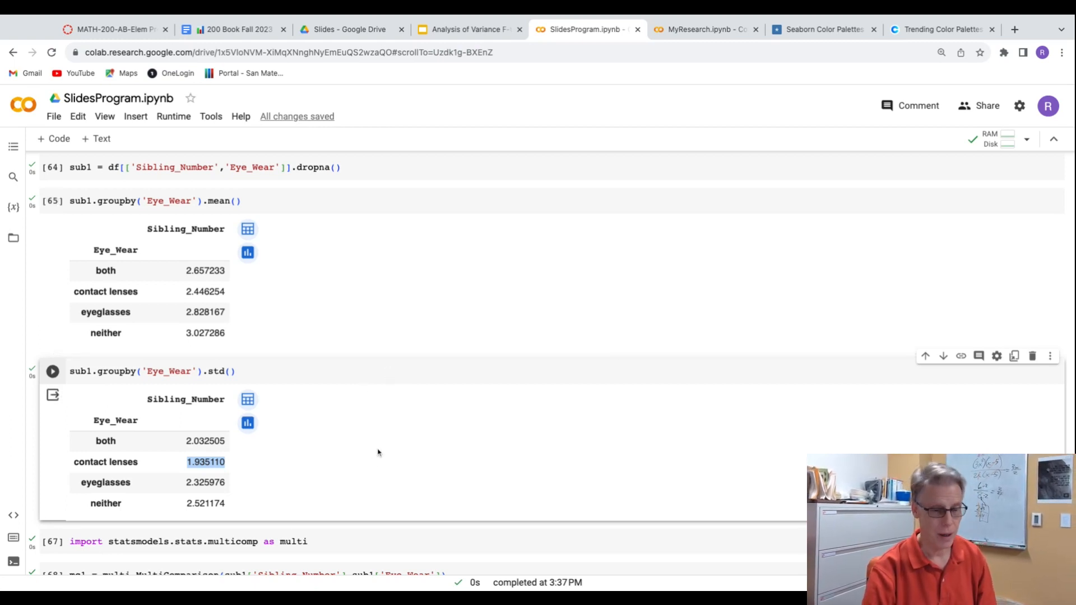
{"action": "scroll", "coordinate": [379, 450], "scroll_direction": "down", "scroll_amount": 2}
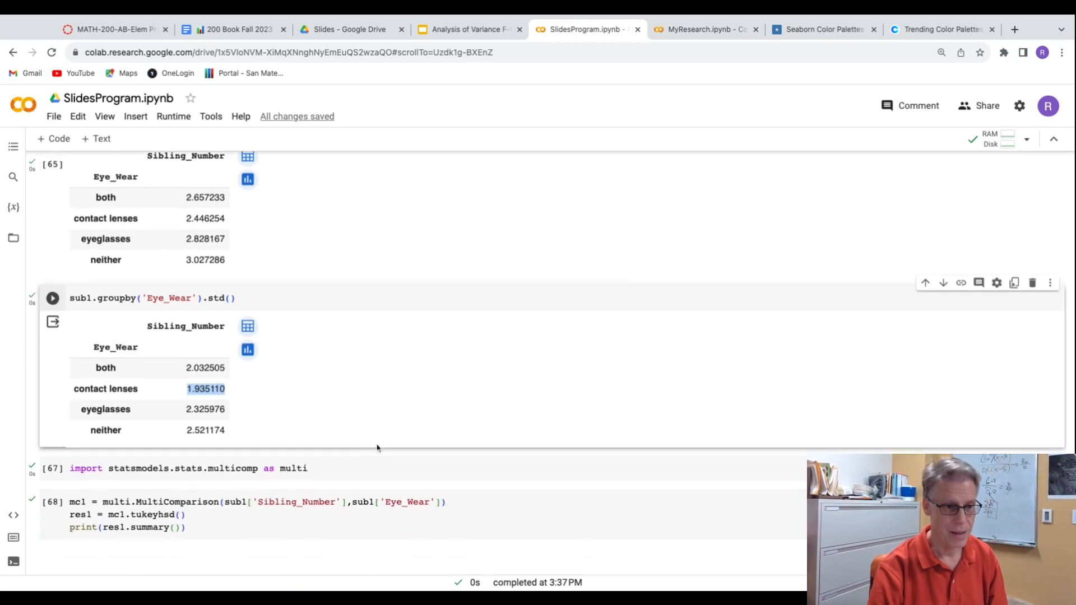
Examine the statsmodels.stats.multicomp import line, highlighting the whole statement and its alias multi.
{"action": "left_click_drag", "start_coordinate": [72, 460], "coordinate": [310, 460]}
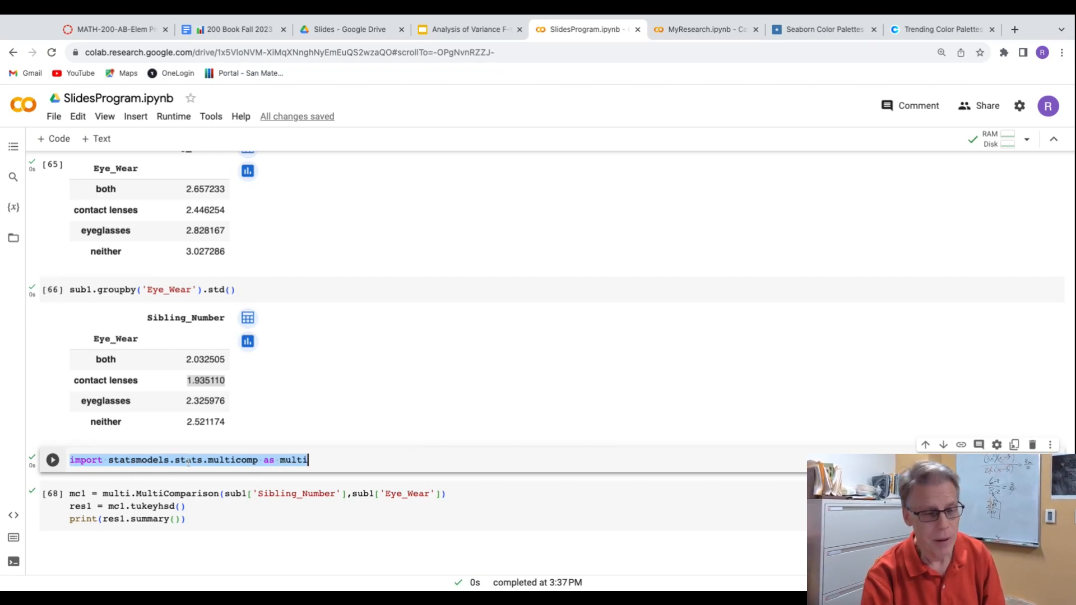
{"action": "left_click", "coordinate": [279, 460]}
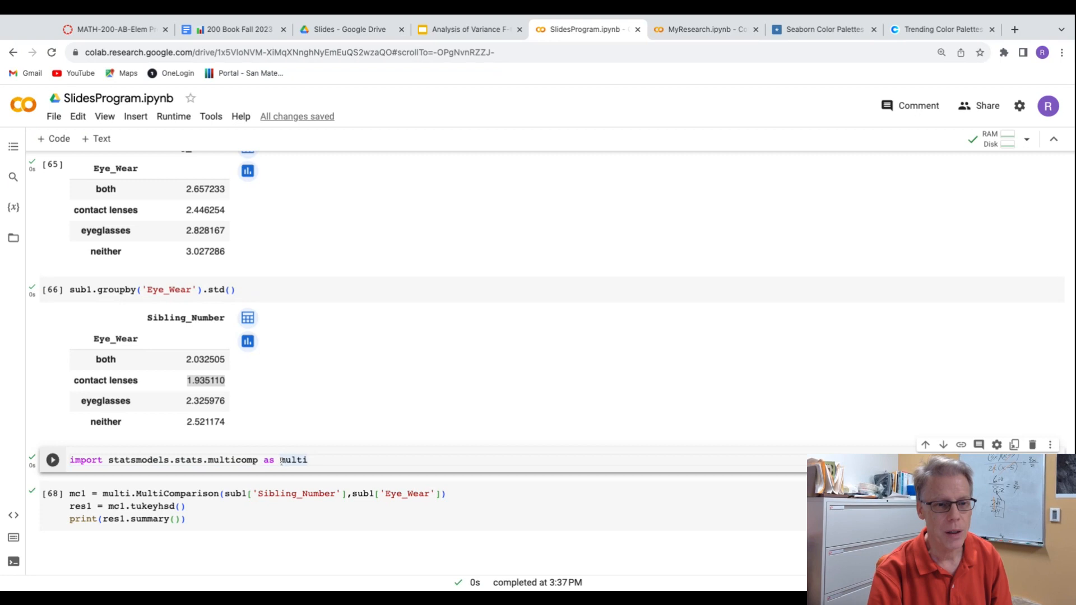
{"action": "double_click", "coordinate": [279, 460]}
{"action": "left_click", "coordinate": [397, 458]}
{"action": "scroll", "coordinate": [397, 424], "scroll_direction": "down", "scroll_amount": 1}
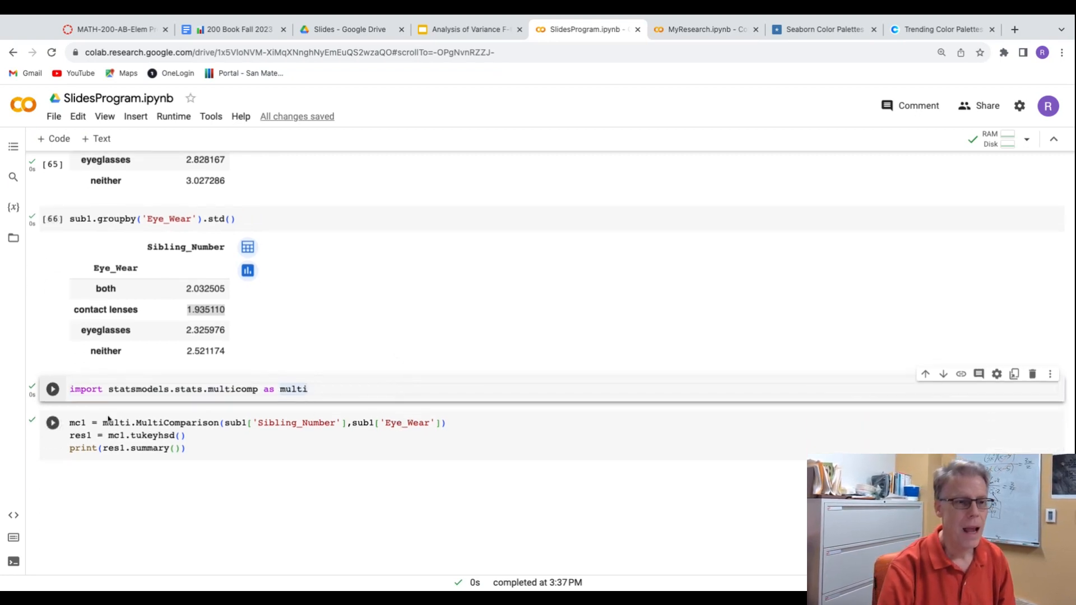
{"action": "key", "text": "shift+Return"}
Examine the Tukey code, highlighting mc1, the multi alias, the MultiComparison arguments and res1.
{"action": "left_click_drag", "start_coordinate": [75, 422], "coordinate": [69, 423]}
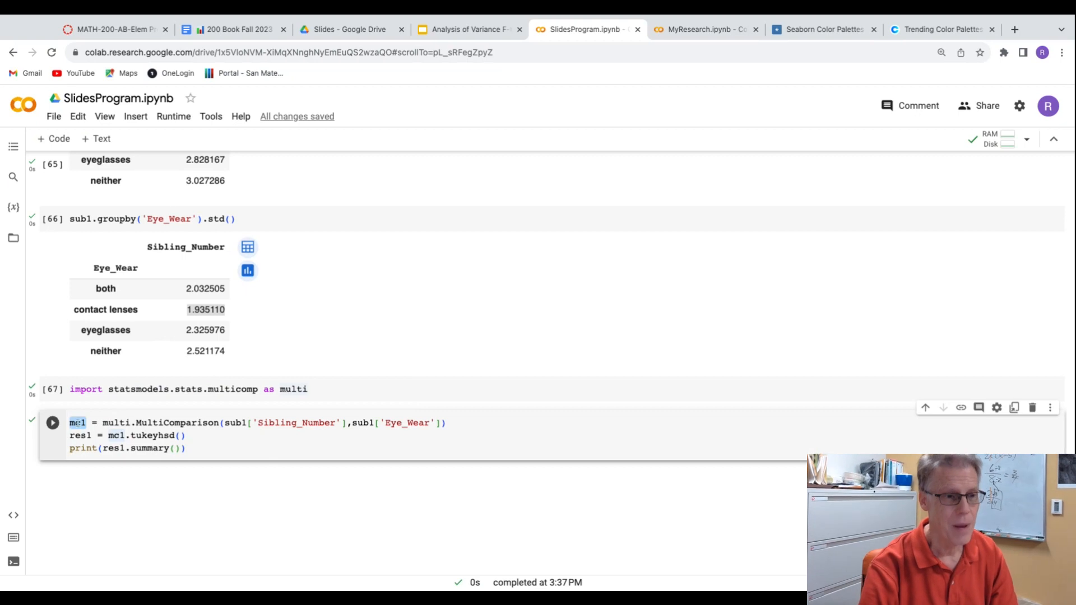
{"action": "left_click", "coordinate": [103, 423]}
{"action": "left_click_drag", "start_coordinate": [103, 422], "coordinate": [131, 423]}
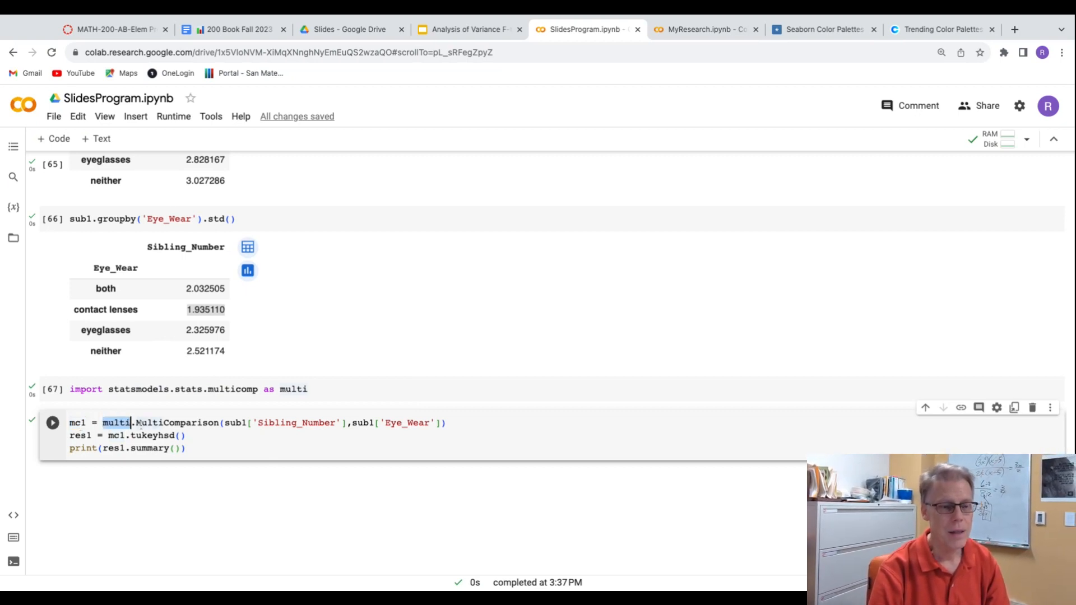
{"action": "left_click", "coordinate": [167, 423]}
{"action": "left_click", "coordinate": [138, 423]}
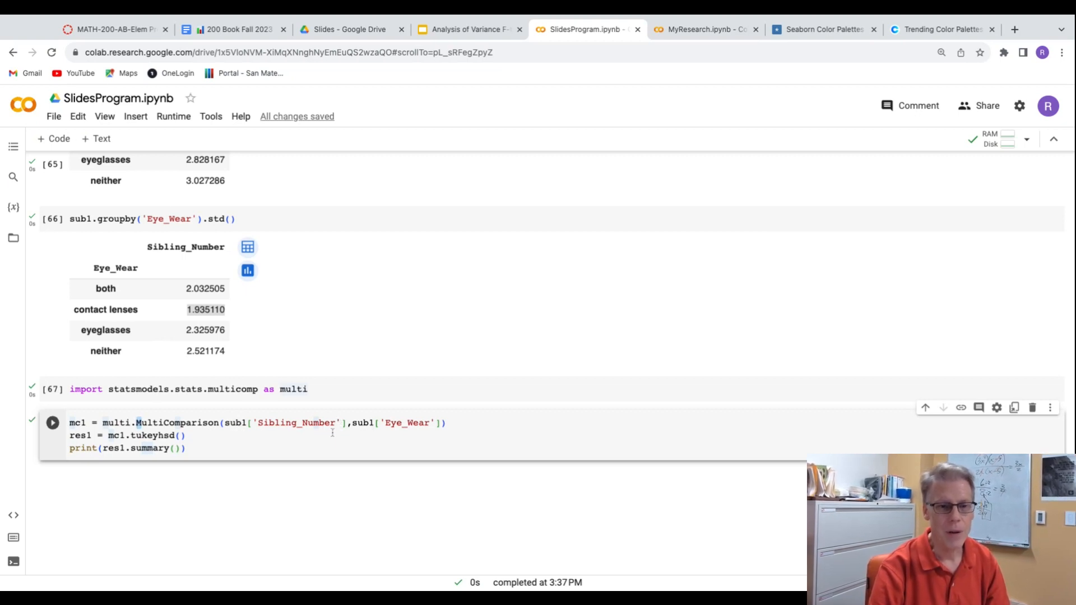
{"action": "left_click_drag", "start_coordinate": [441, 423], "coordinate": [225, 424]}
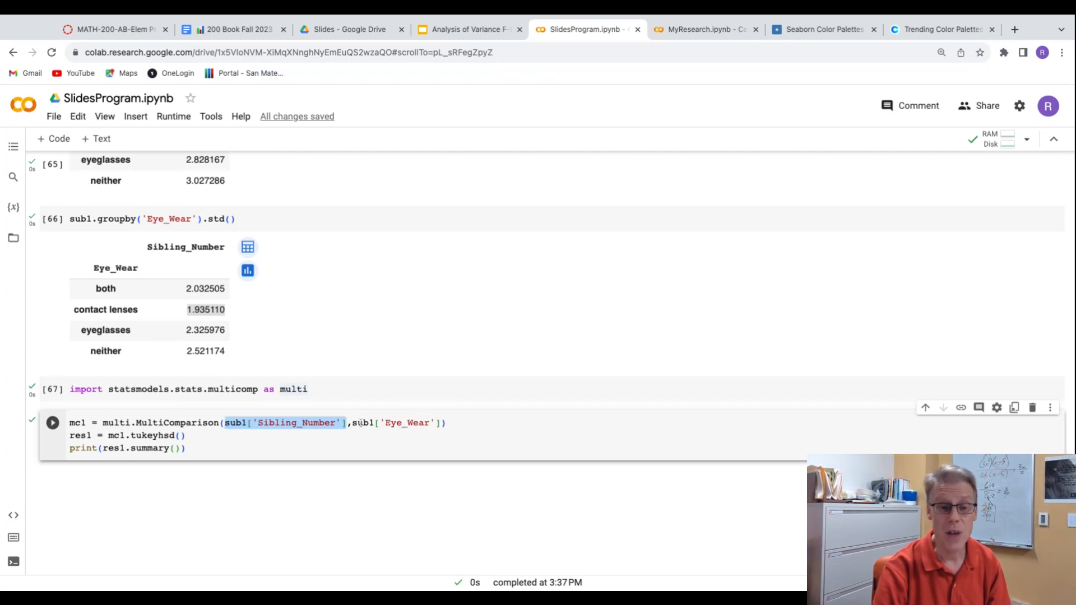
{"action": "mouse_move", "coordinate": [361, 423]}
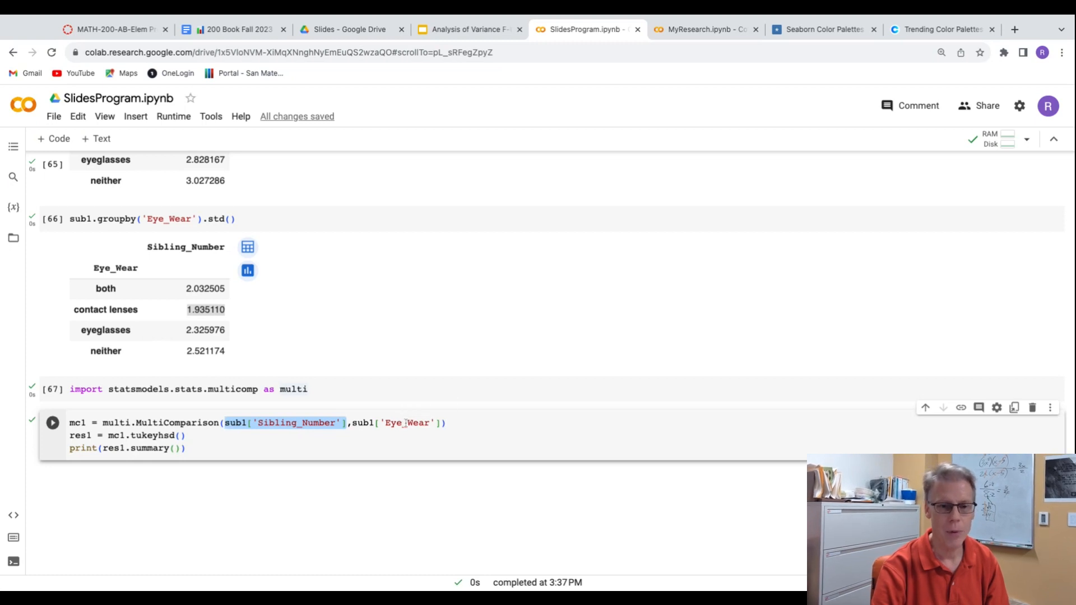
{"action": "double_click", "coordinate": [71, 436]}
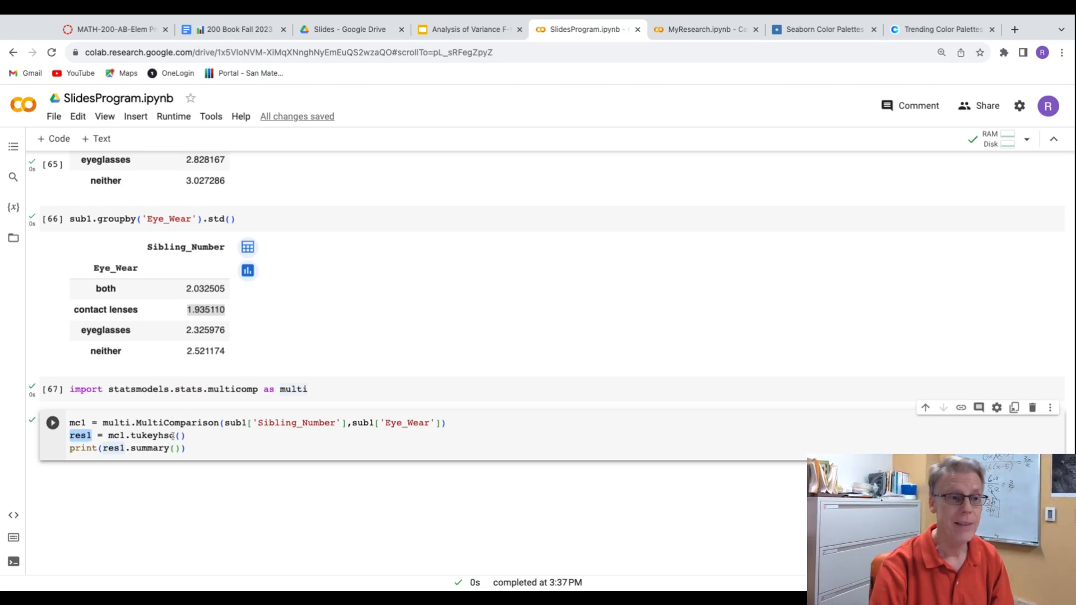
{"action": "mouse_move", "coordinate": [172, 436]}
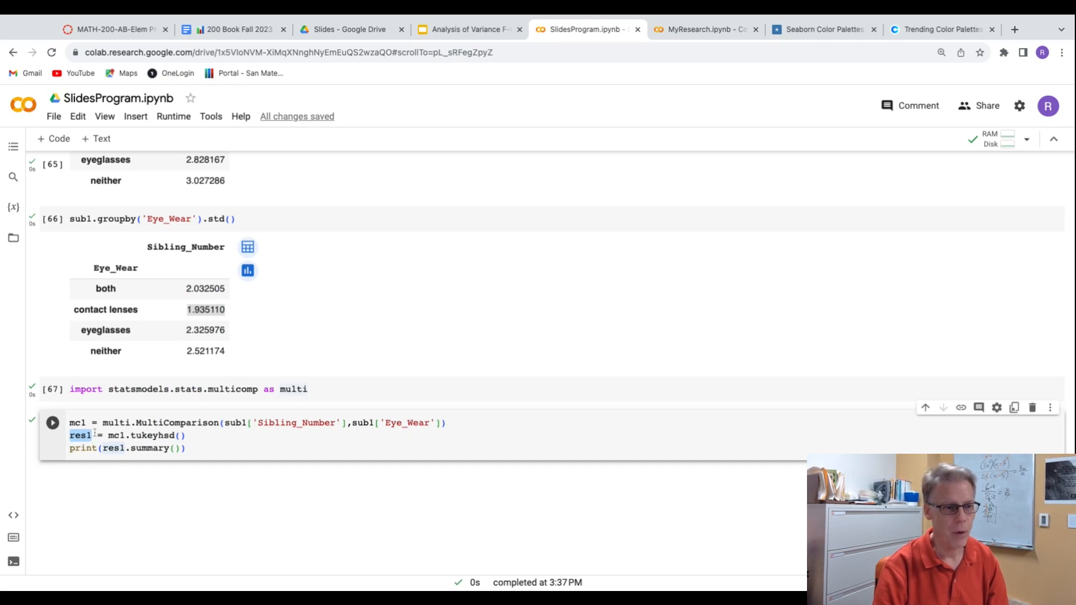
Run the Tukey HSD comparison of Sibling_Number by Eye_Wear and highlight the p-adj heading in its results.
{"action": "left_click", "coordinate": [52, 423]}
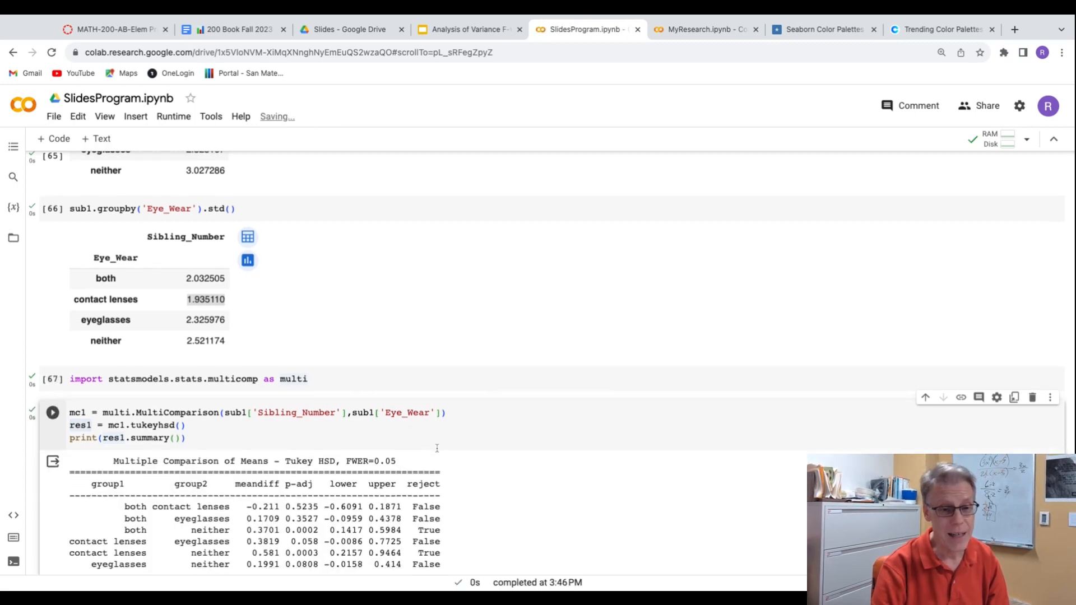
{"action": "scroll", "coordinate": [449, 443], "scroll_direction": "down", "scroll_amount": 2}
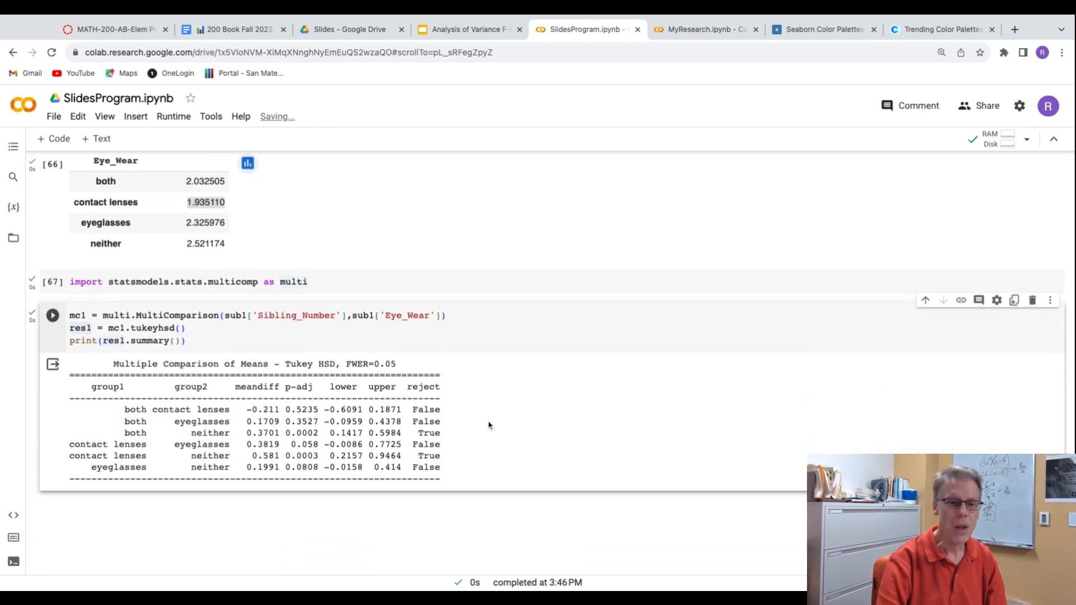
{"action": "mouse_move", "coordinate": [303, 387]}
{"action": "left_mouse_down"}
{"action": "mouse_move", "coordinate": [287, 388]}
{"action": "mouse_move", "coordinate": [314, 389]}
{"action": "left_mouse_up"}
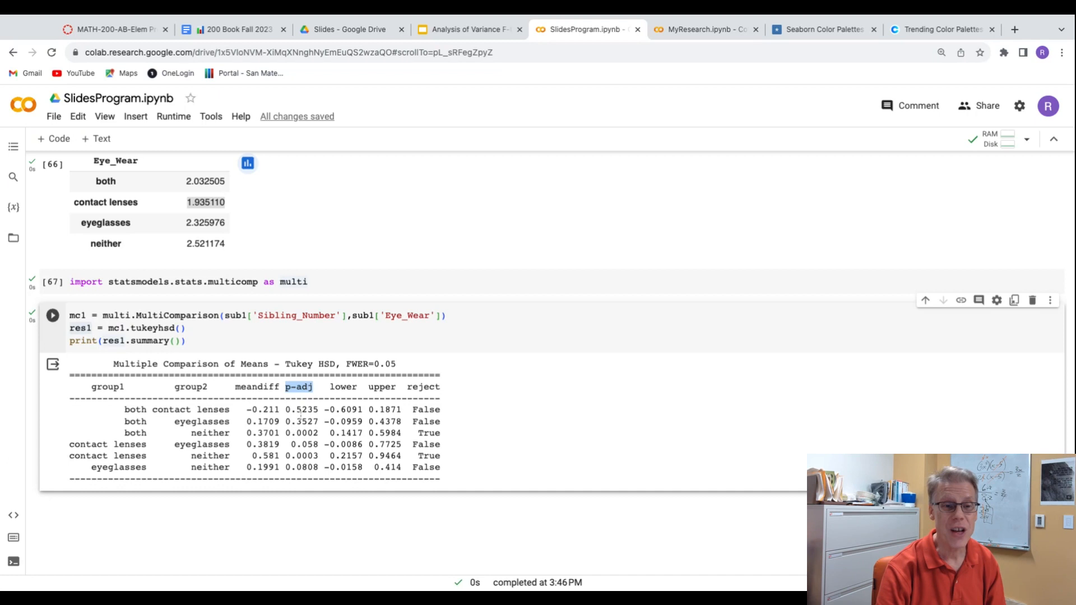
Check the reject column of the Tukey table, highlighting its heading and the True entries for both–neither and contact lenses–neither.
{"action": "double_click", "coordinate": [417, 433]}
{"action": "double_click", "coordinate": [419, 456]}
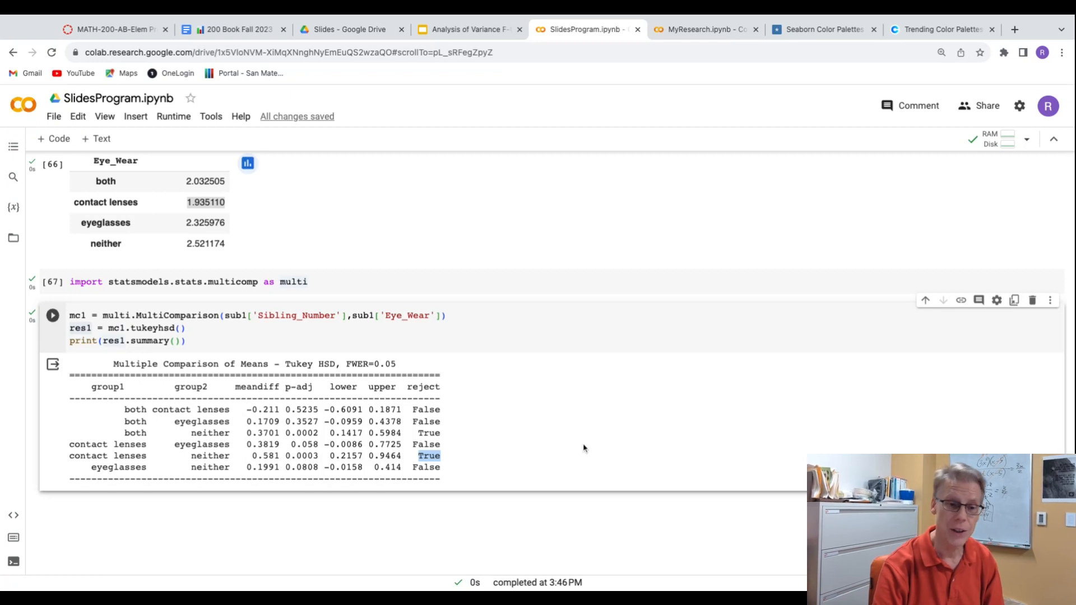
{"action": "scroll", "coordinate": [315, 439], "scroll_direction": "down", "scroll_amount": 1}
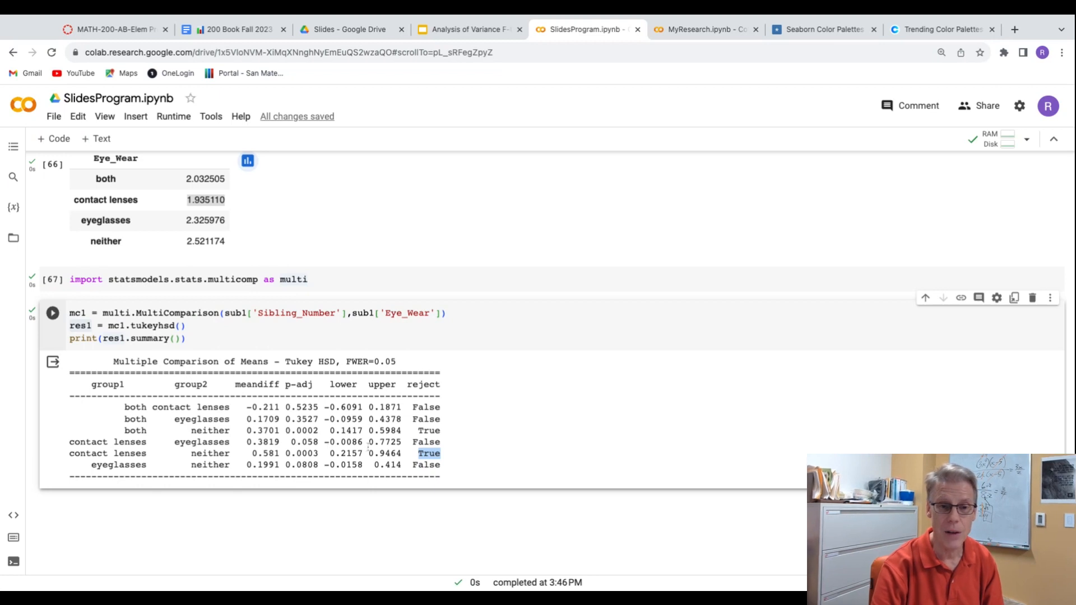
{"action": "double_click", "coordinate": [420, 430]}
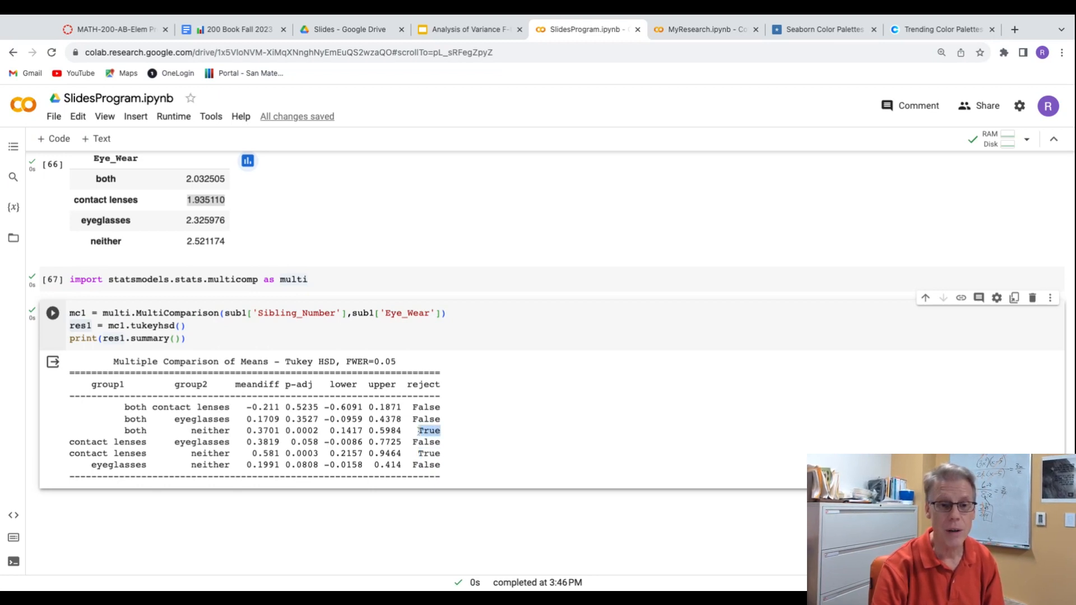
{"action": "left_click_drag", "start_coordinate": [407, 385], "coordinate": [442, 385]}
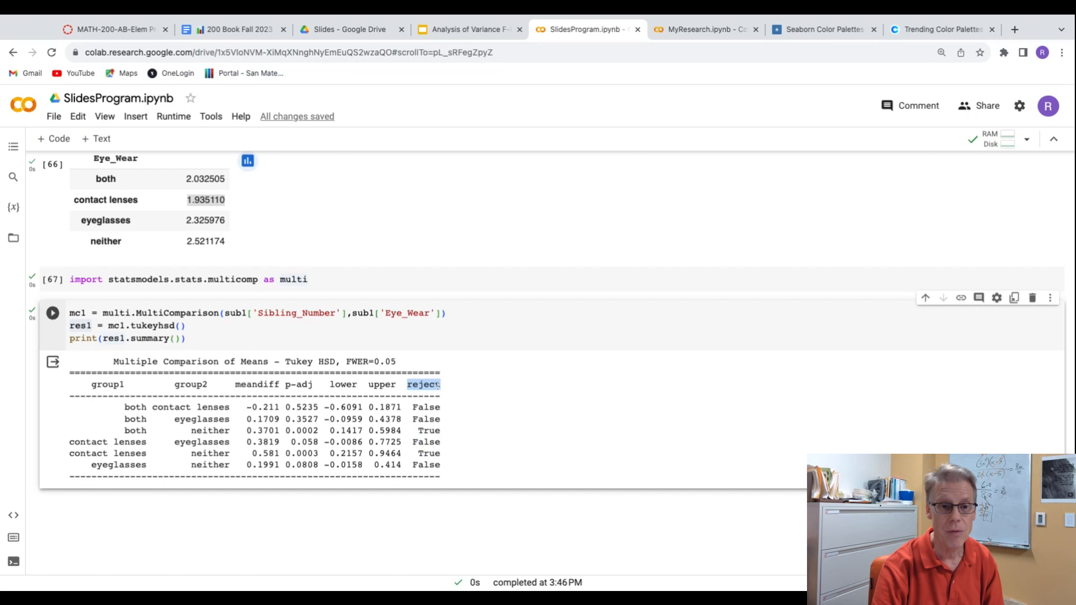
{"action": "double_click", "coordinate": [424, 431]}
{"action": "left_click_drag", "start_coordinate": [418, 453], "coordinate": [441, 453]}
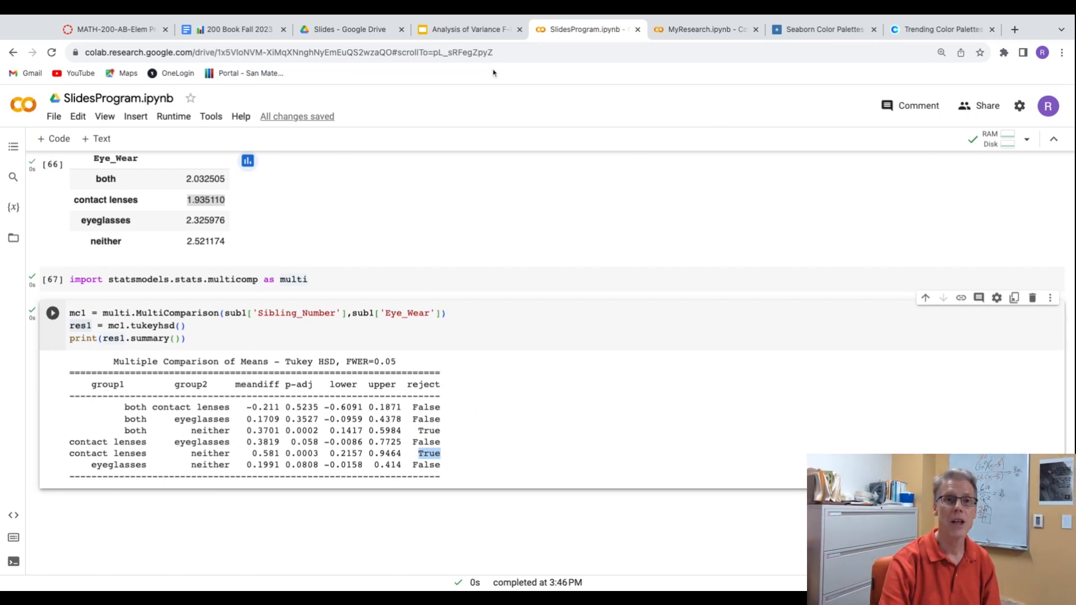
Switch to the Analysis of Variance F-test presentation in Google Slides and open slide 3.
{"action": "left_click", "coordinate": [448, 31]}
{"action": "left_click", "coordinate": [114, 436]}
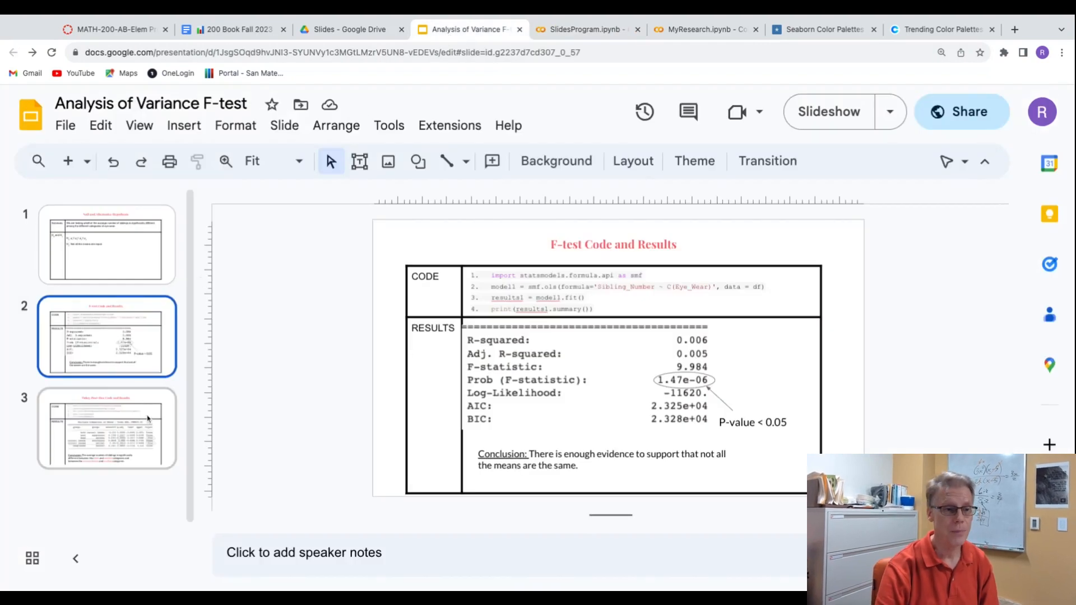